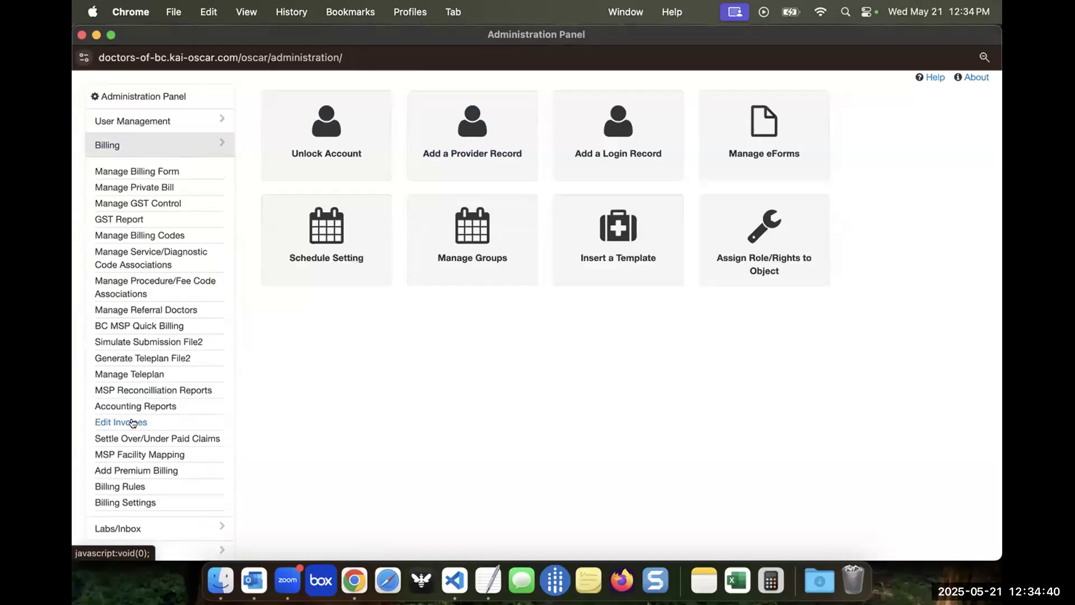
Open the Edit Invoices page from the billing administration and review the available claim status filters
click(133, 423)
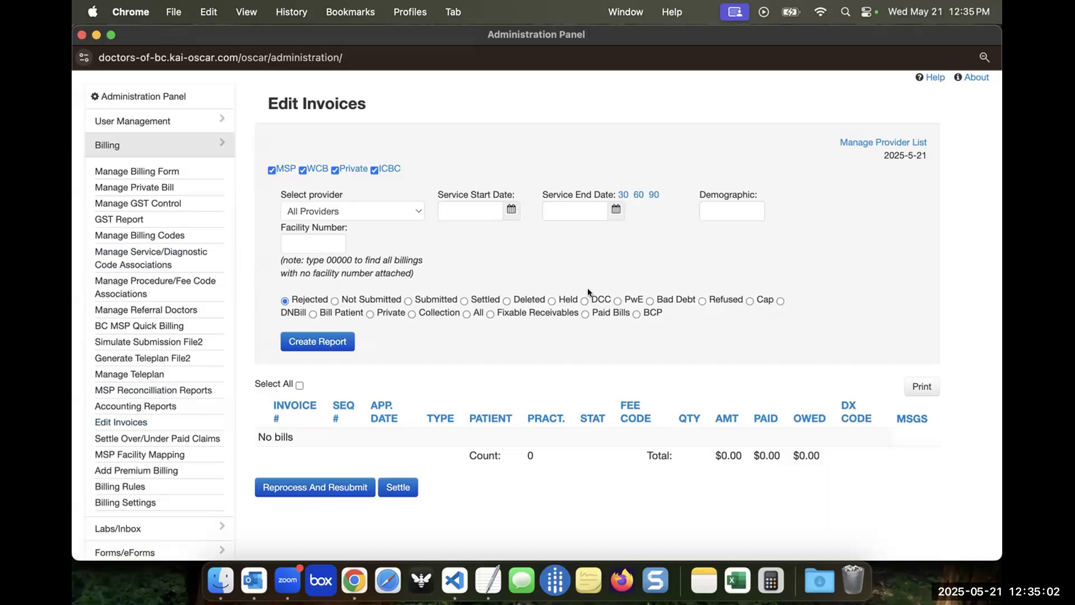
drag(634, 319, 532, 291)
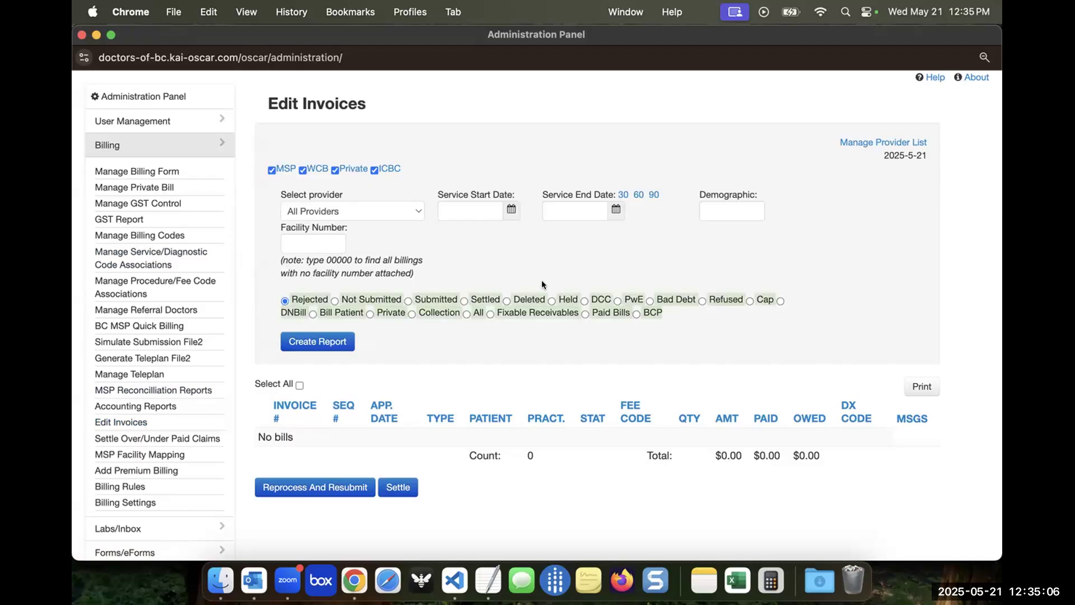
scroll(575, 254, down, 1)
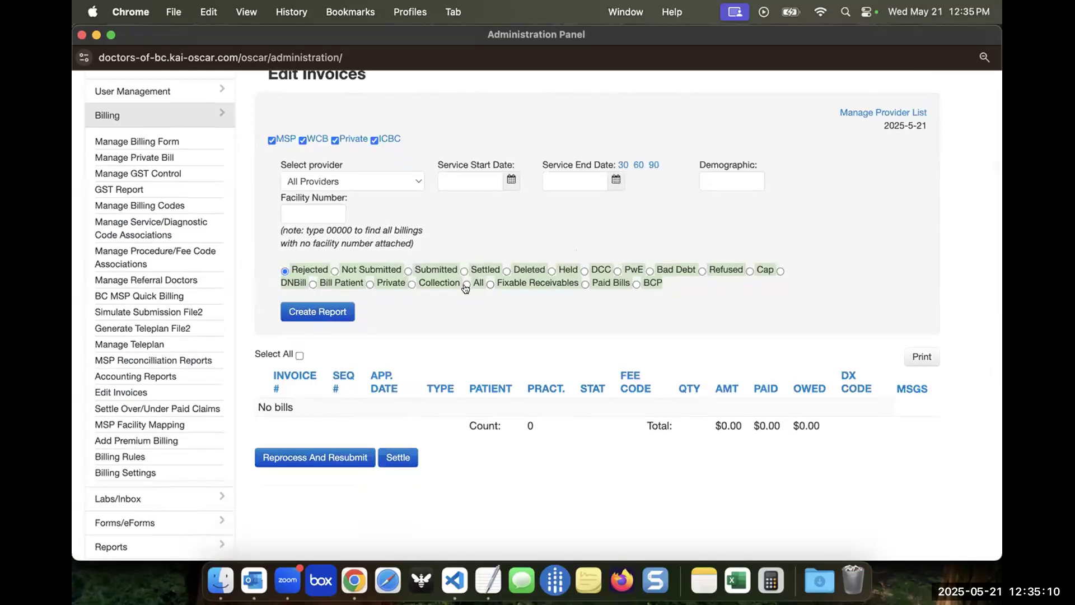
Create an invoice report for a single provider with status All and service dates from 2025-03-01 to 2025-05-21
click(352, 180)
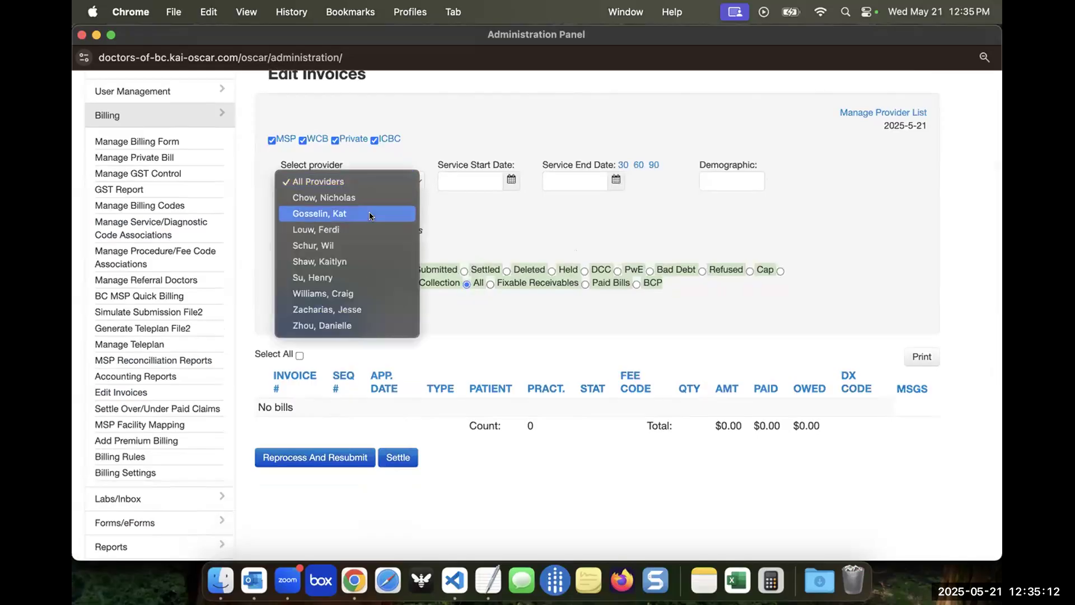
click(313, 211)
click(511, 179)
text(2025-03-01)
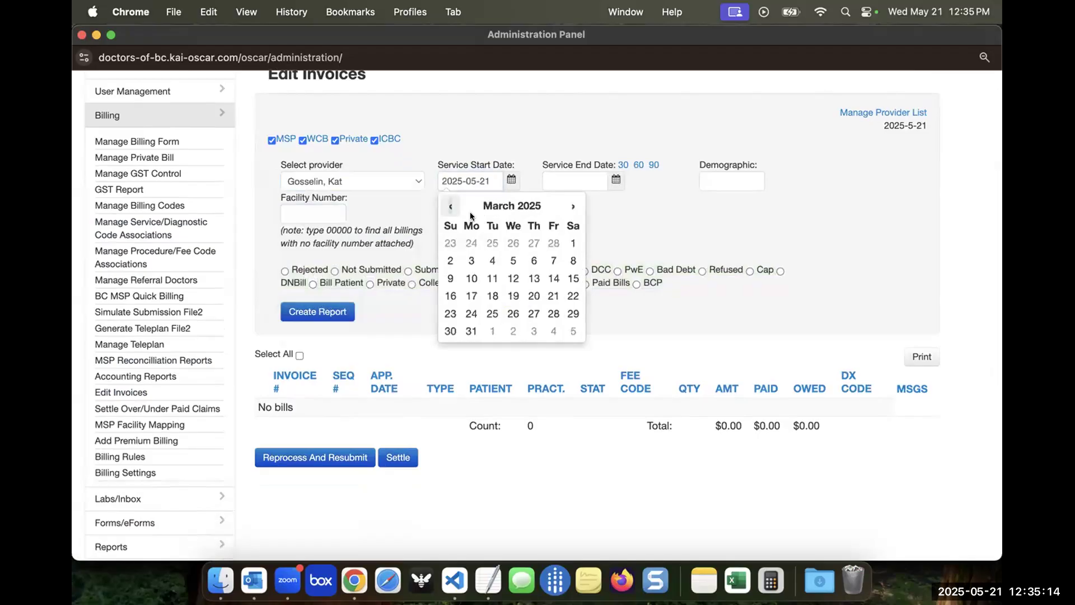
click(616, 180)
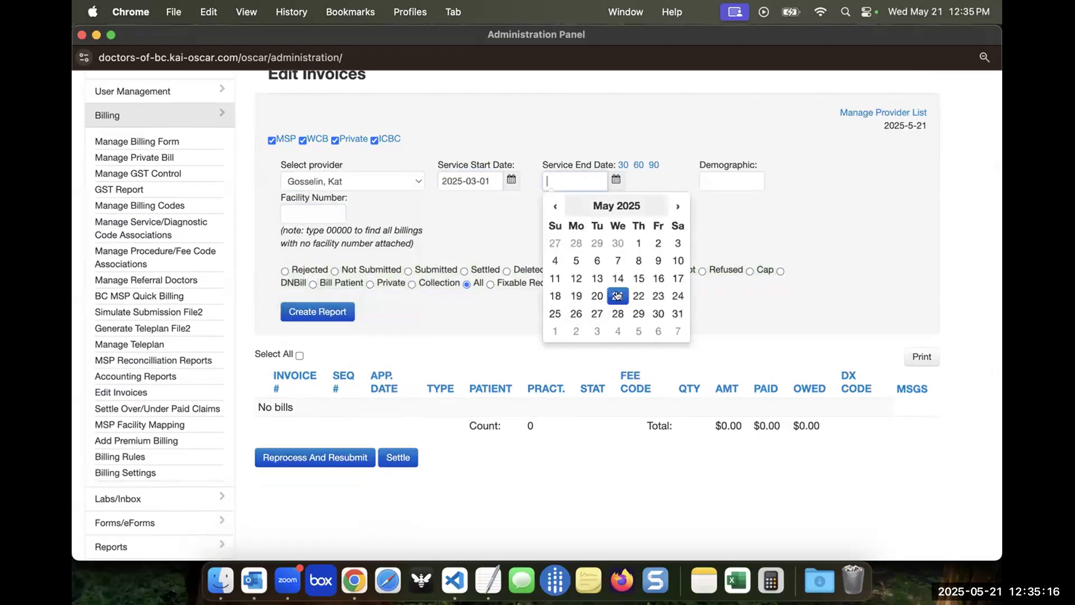
click(617, 296)
click(450, 306)
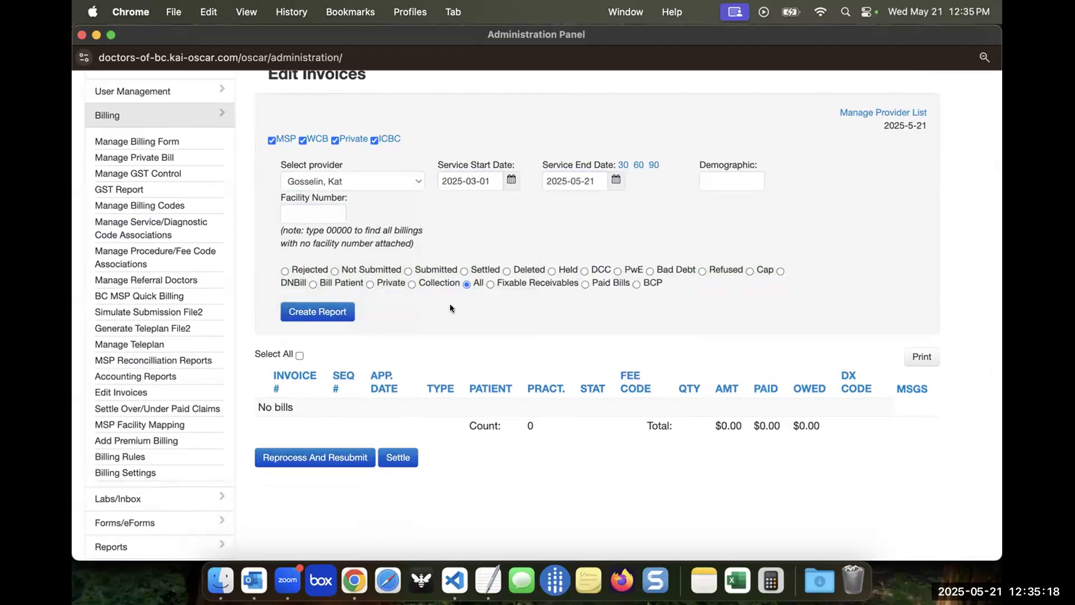
click(332, 312)
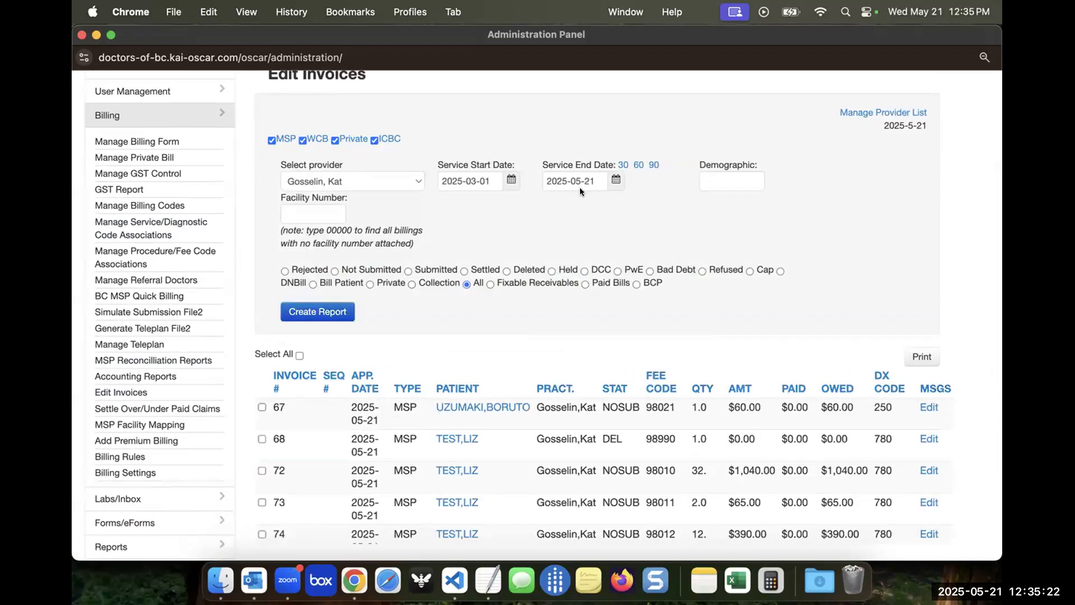
Review the reported invoices, including their statuses, fee codes and quantities, and the overall count and totals
scroll(564, 225, down, 5)
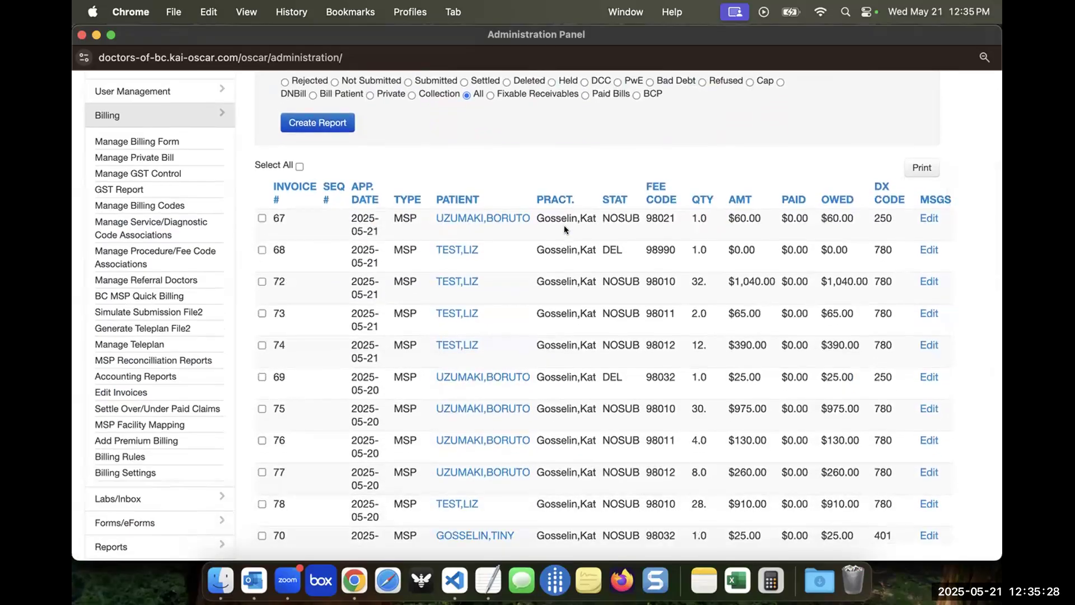
scroll(576, 226, up, 2)
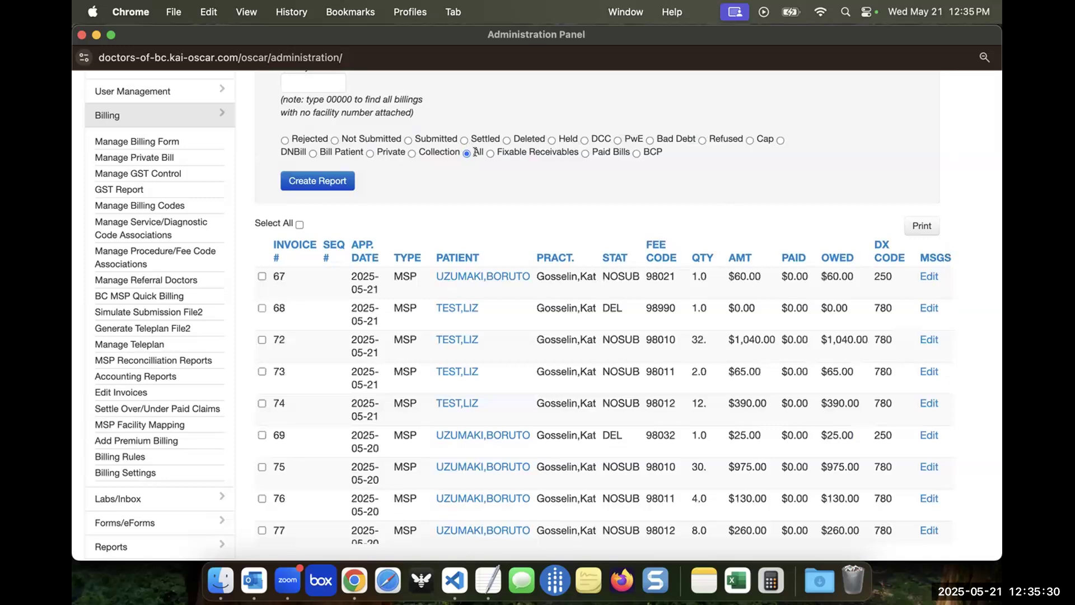
scroll(708, 213, down, 3)
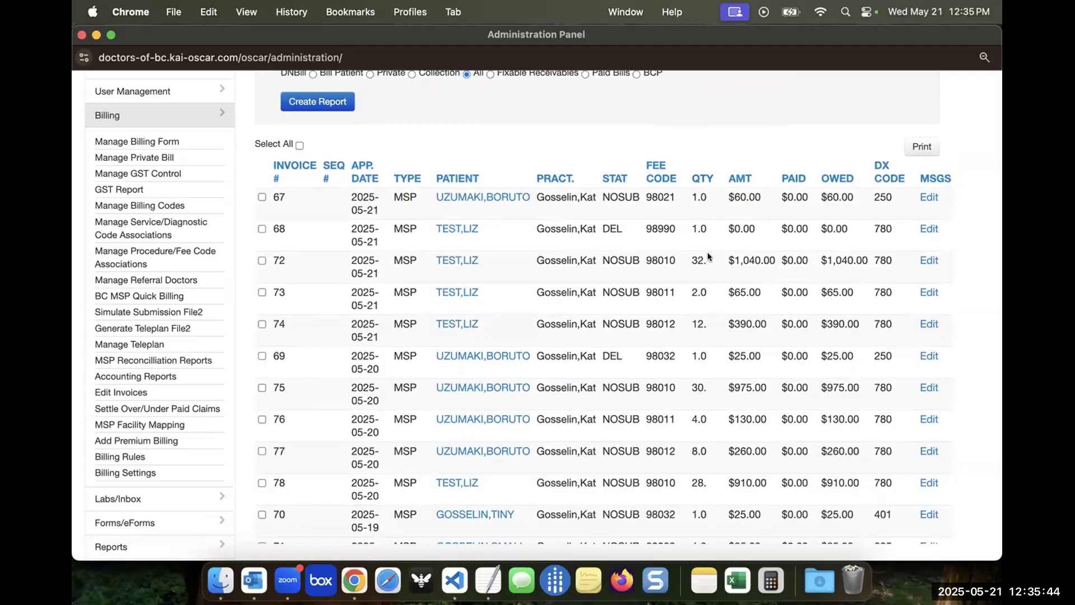
scroll(716, 256, down, 1)
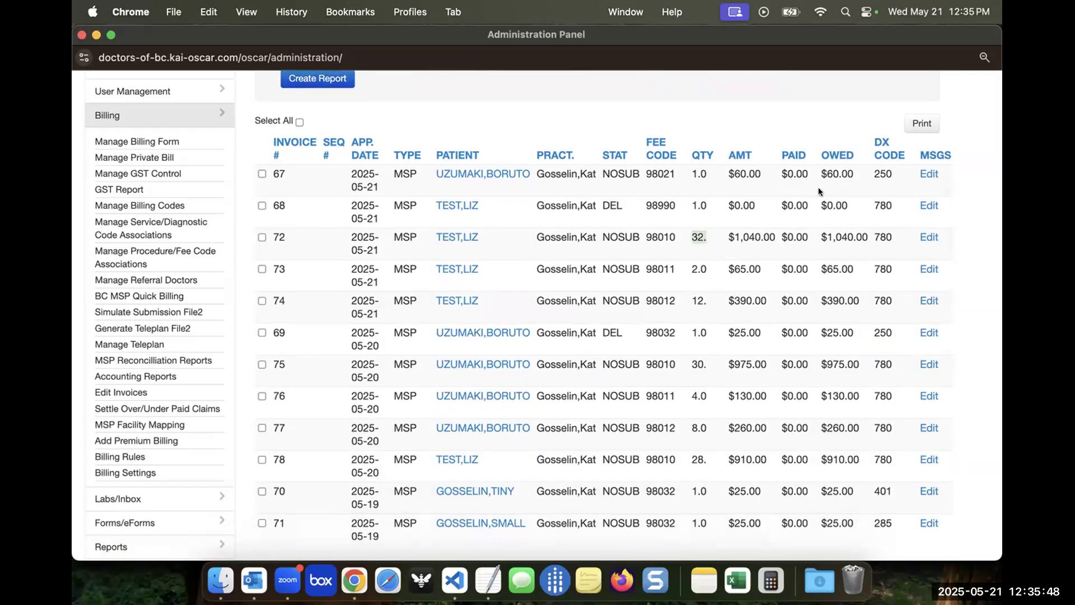
scroll(818, 187, down, 10)
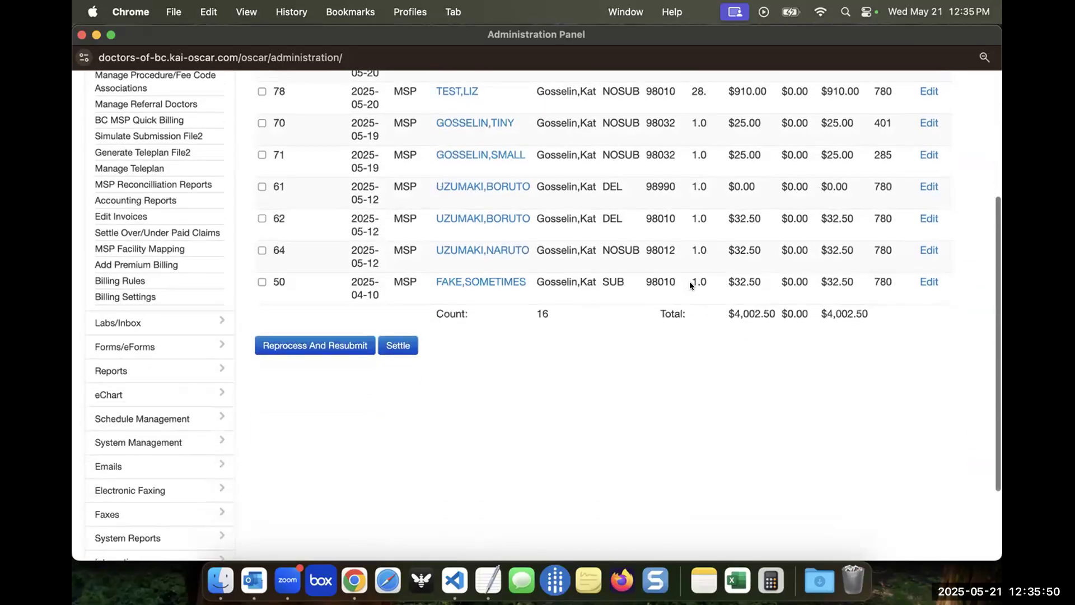
drag(698, 313, 845, 312)
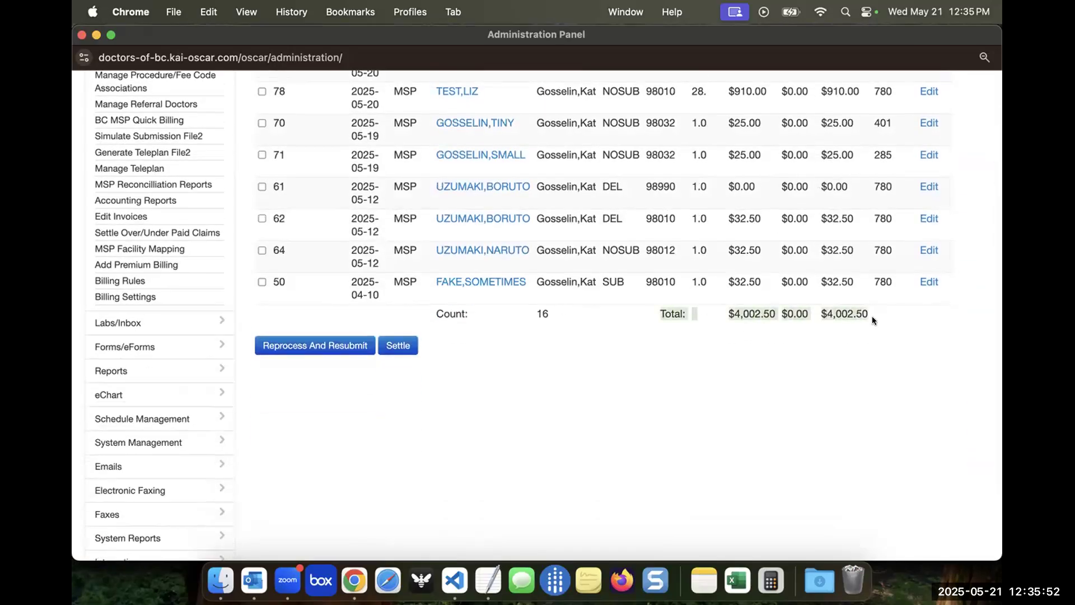
click(529, 312)
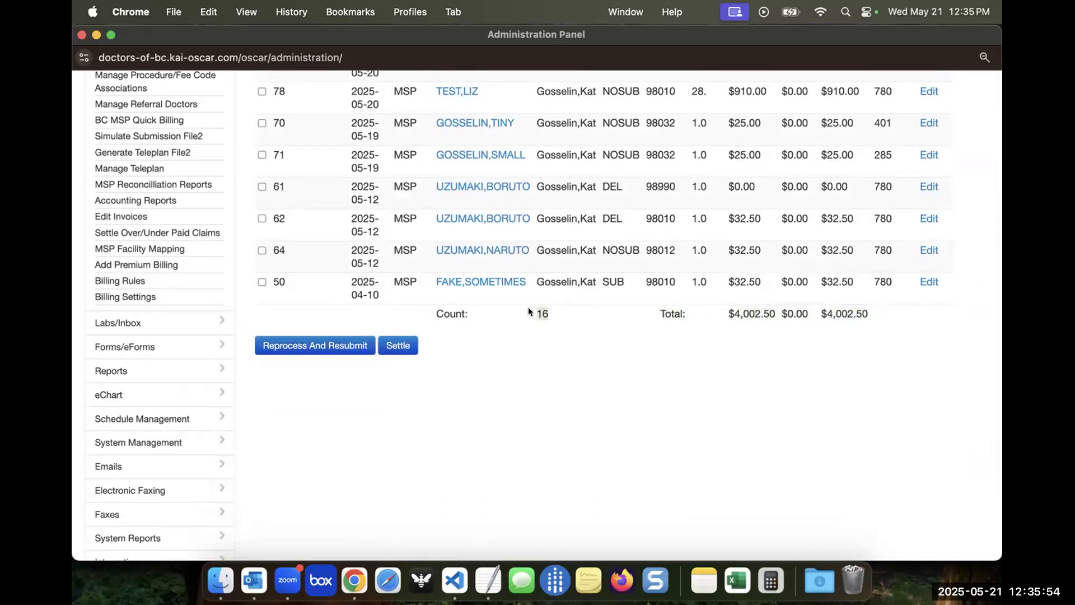
Create the report again for the same provider and dates, limited to Rejected claims
scroll(579, 380, up, 15)
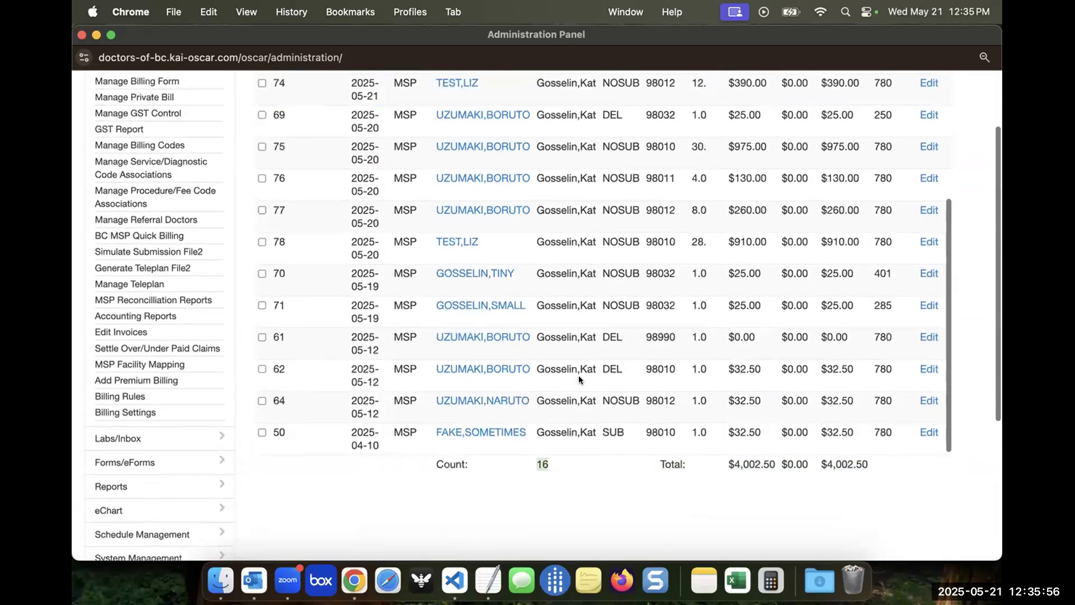
scroll(579, 373, up, 2)
click(285, 215)
click(330, 257)
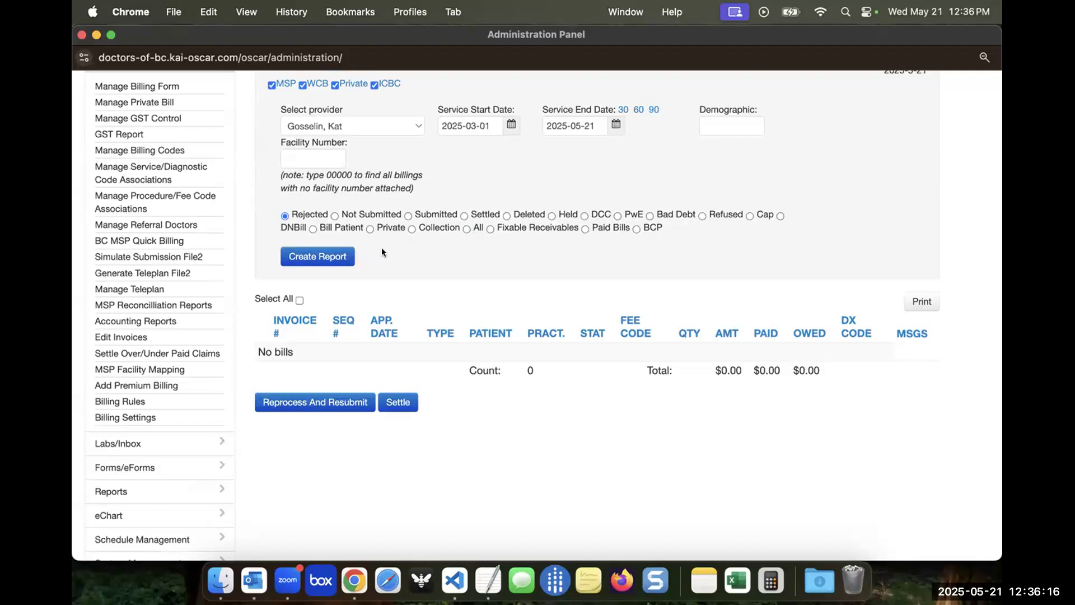
Switch the claim status filter back to All and regenerate the invoice report
scroll(414, 236, up, 1)
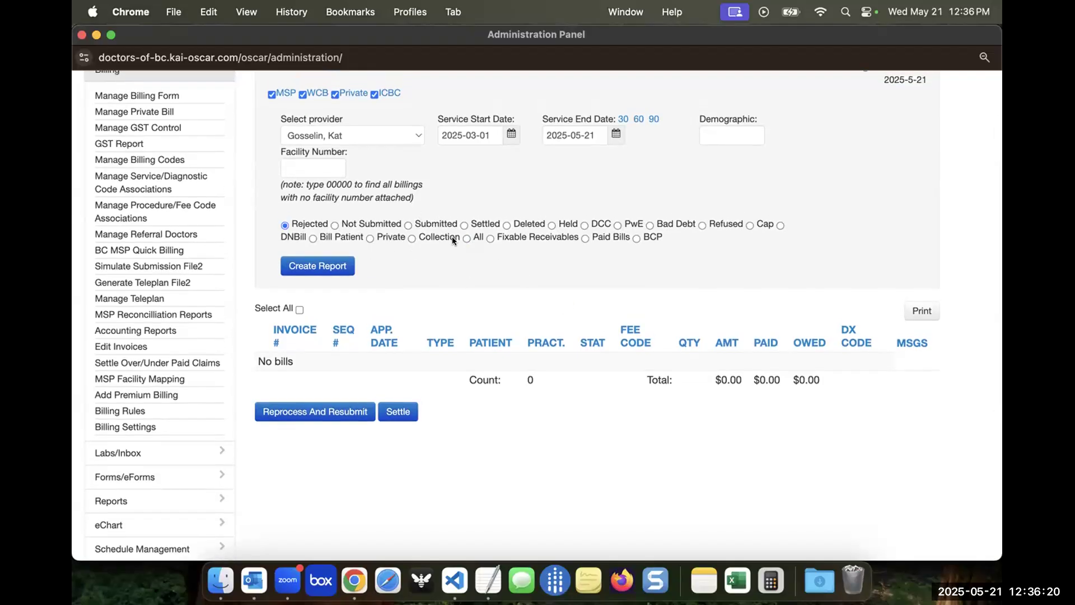
click(467, 238)
click(344, 264)
Open the first listed invoice, with fee code 98021, for correction, review its billing details and close it
scroll(365, 342, down, 1)
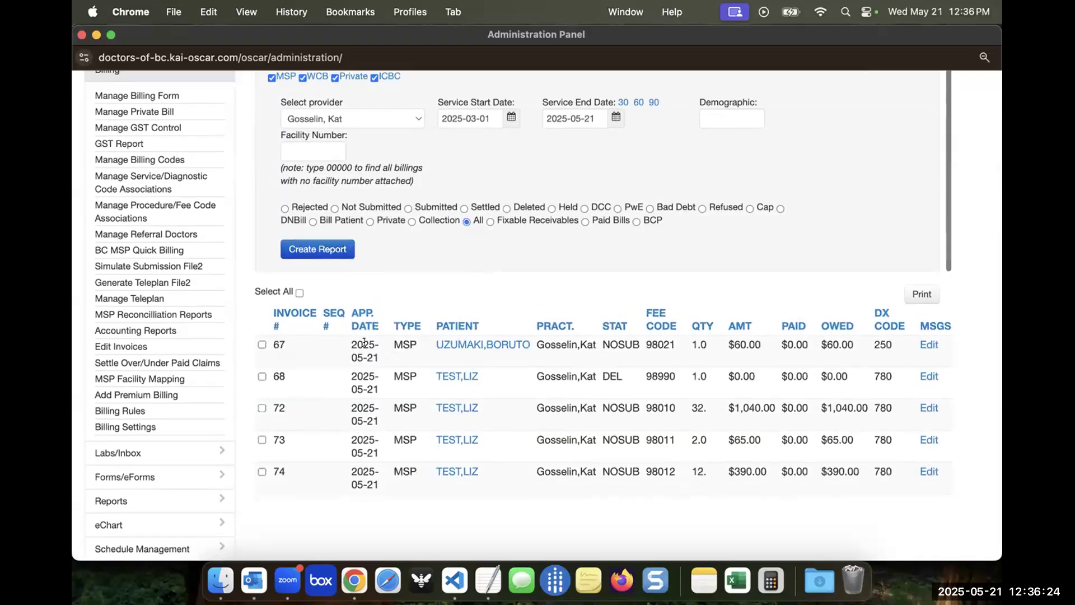
scroll(583, 392, down, 1)
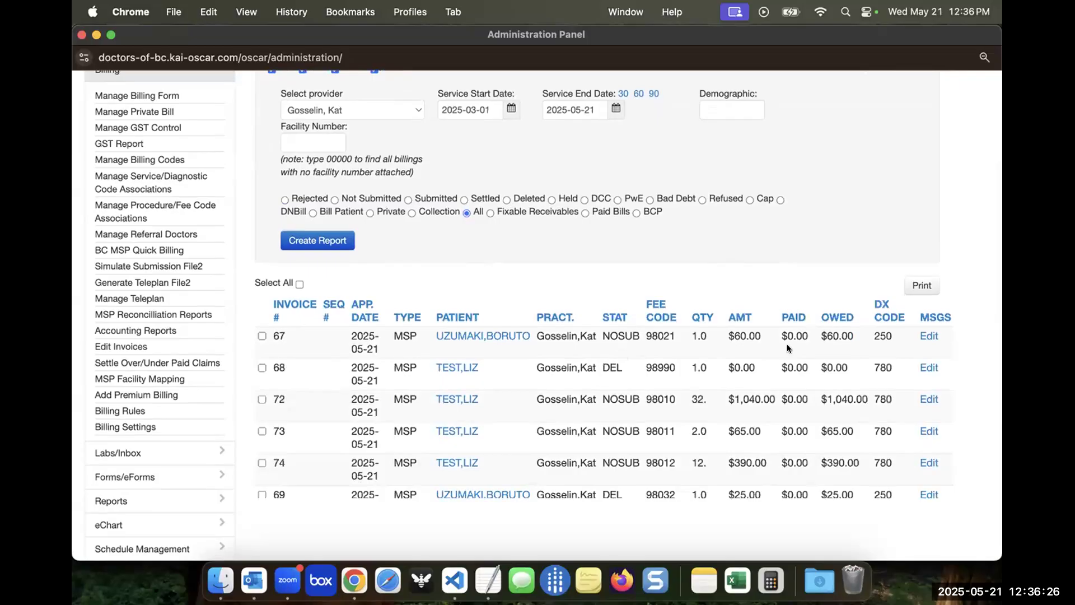
click(928, 338)
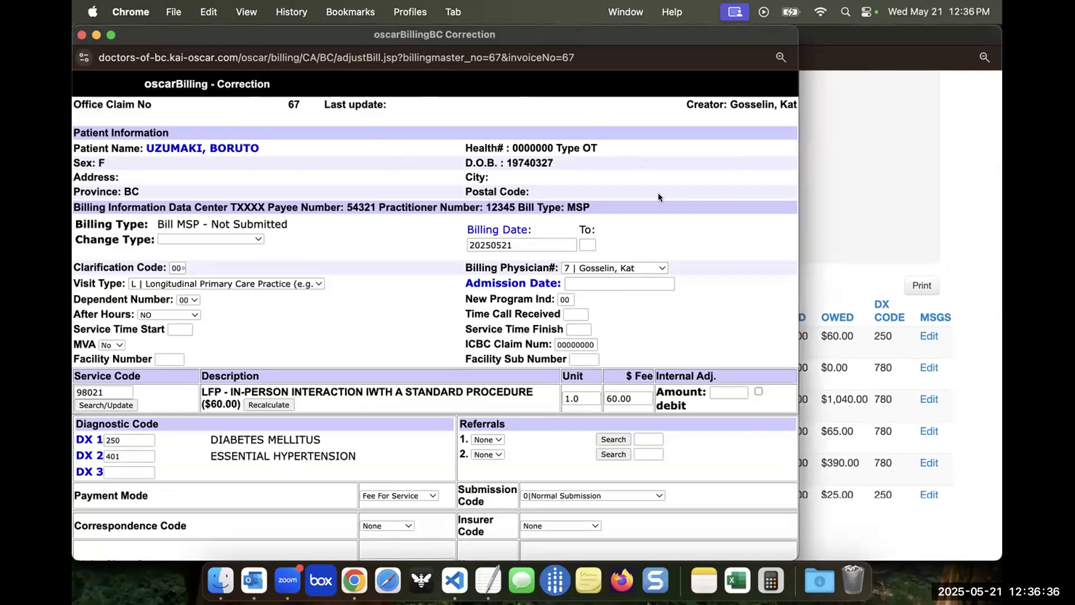
click(82, 35)
Select the PwE claim status filter on the Edit Invoices page
scroll(439, 238, up, 1)
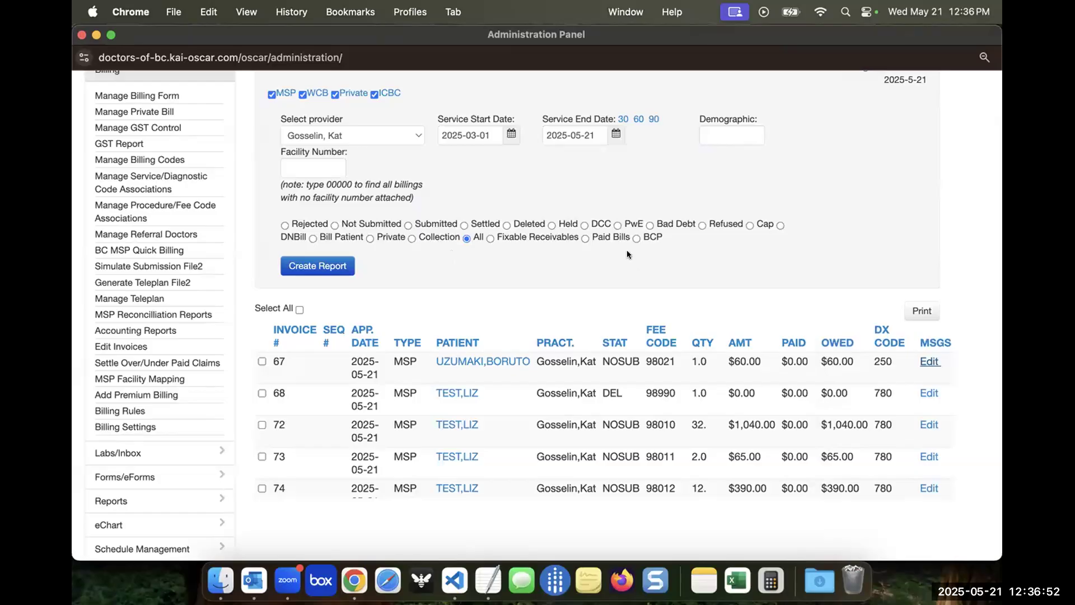
click(616, 225)
double_click(638, 222)
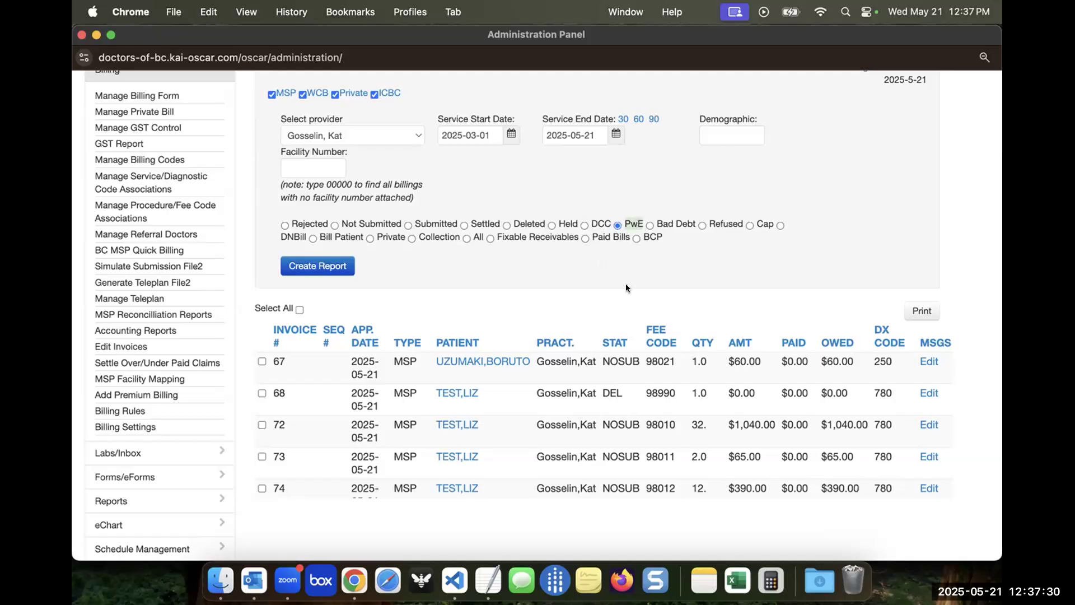
scroll(626, 285, up, 1)
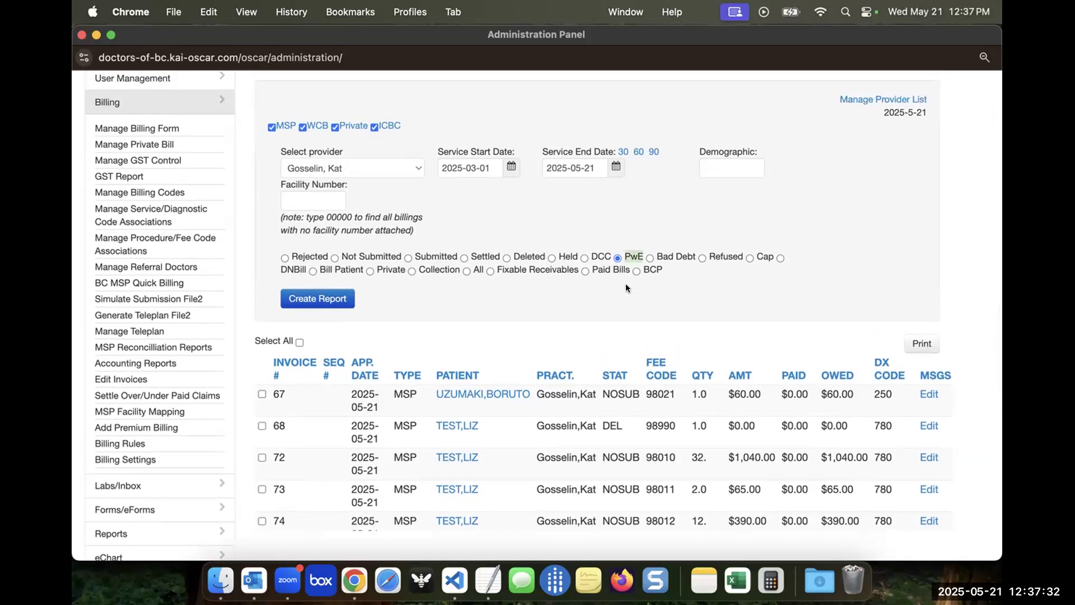
scroll(626, 287, up, 1)
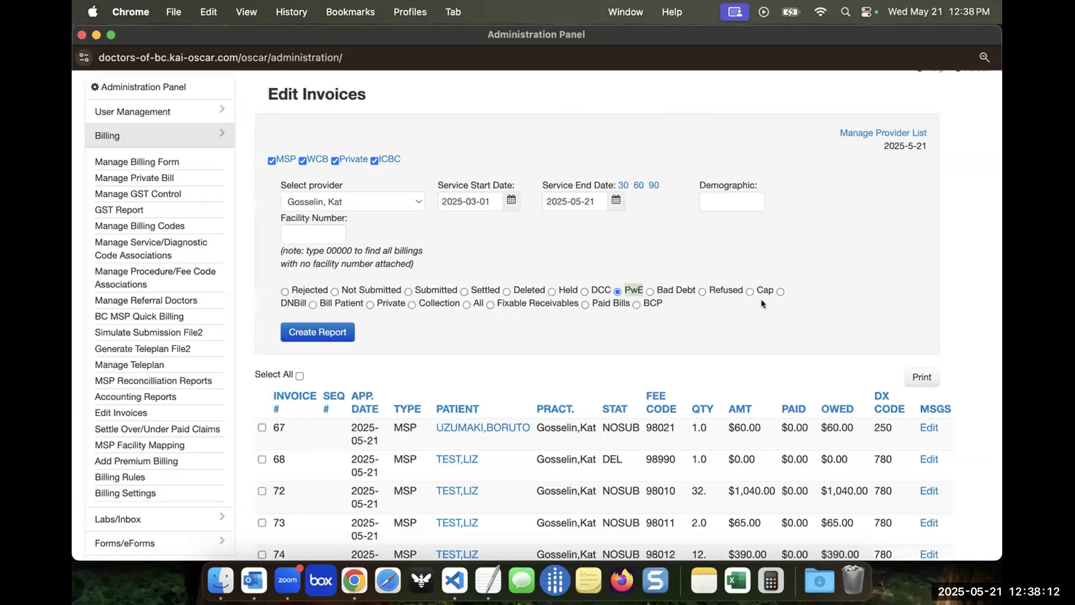
scroll(539, 256, down, 5)
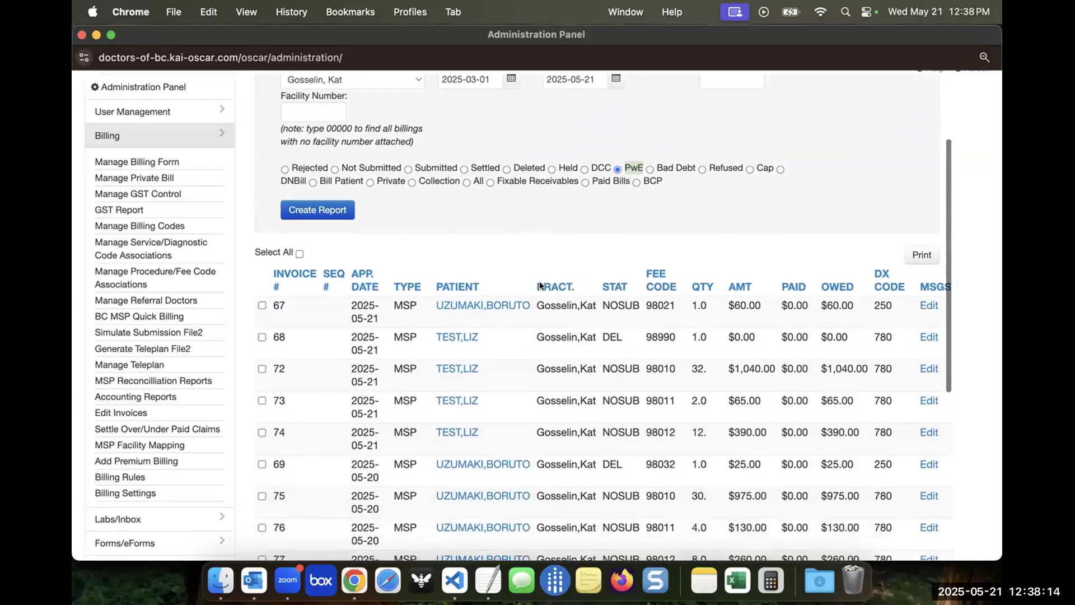
scroll(540, 286, down, 2)
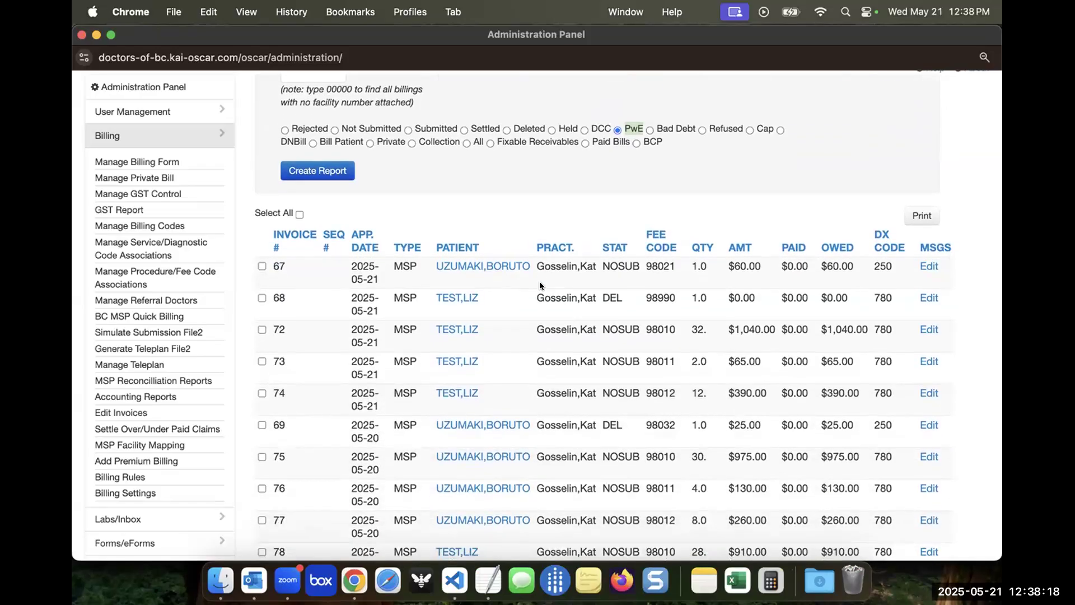
Switch to the appointment schedule and open the invoice list from the master record of the 10:30 patient
key(ctrl+Up)
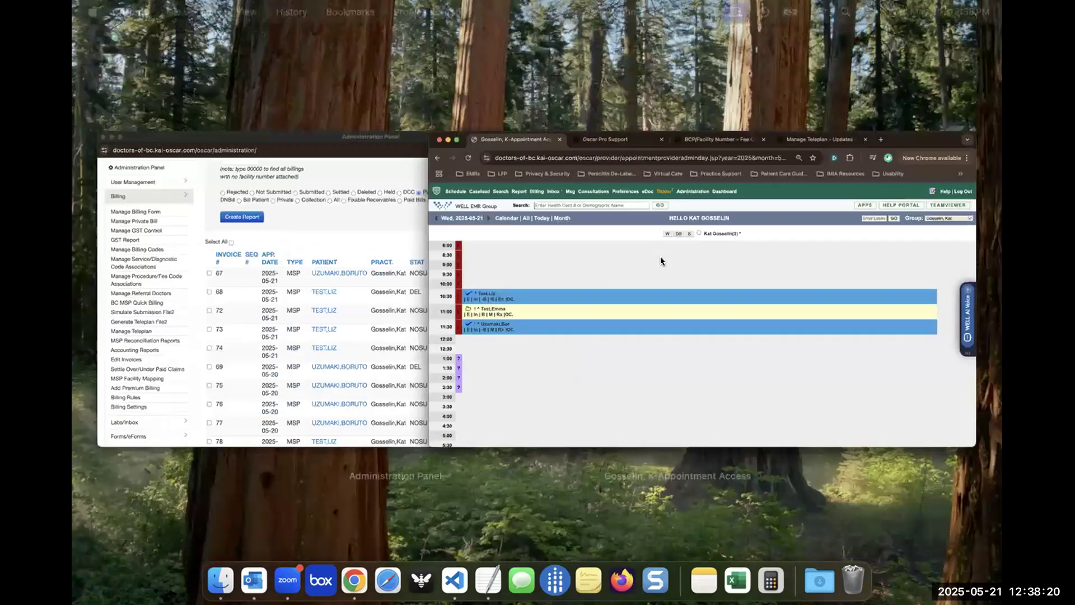
click(661, 260)
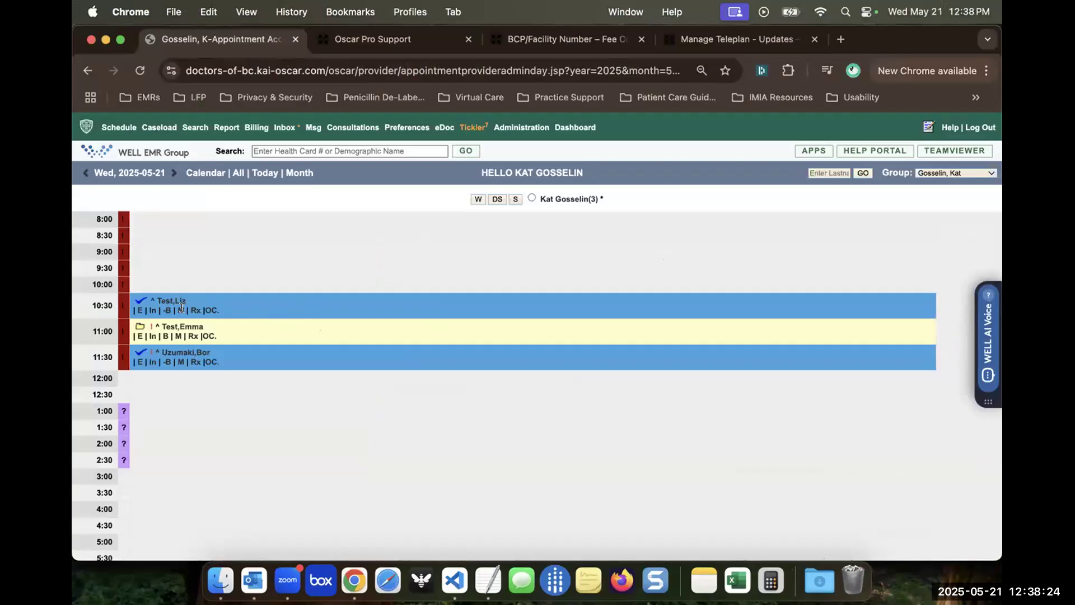
click(177, 305)
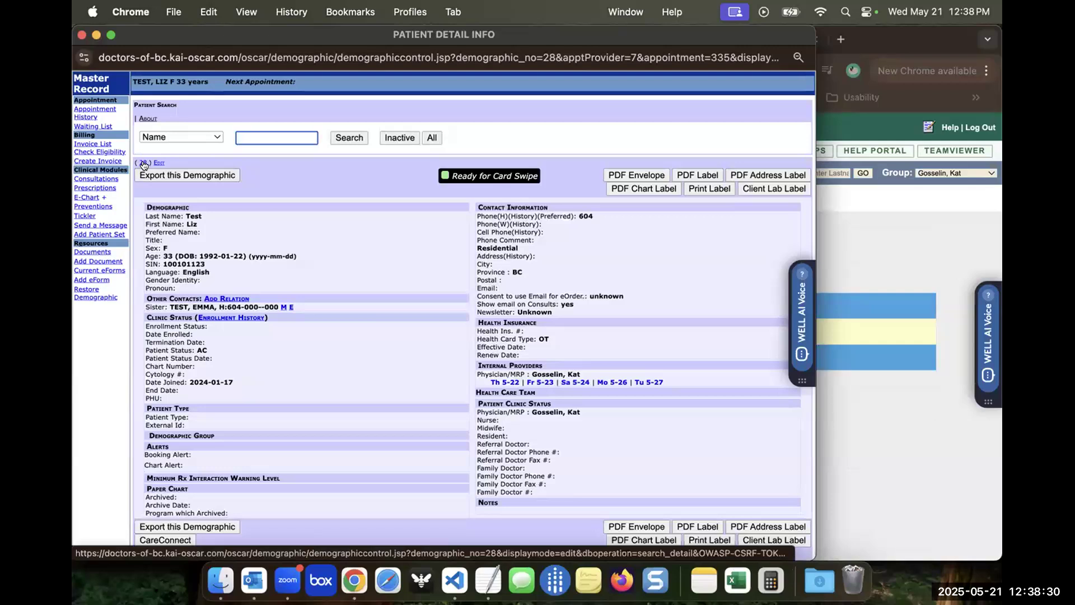
click(102, 142)
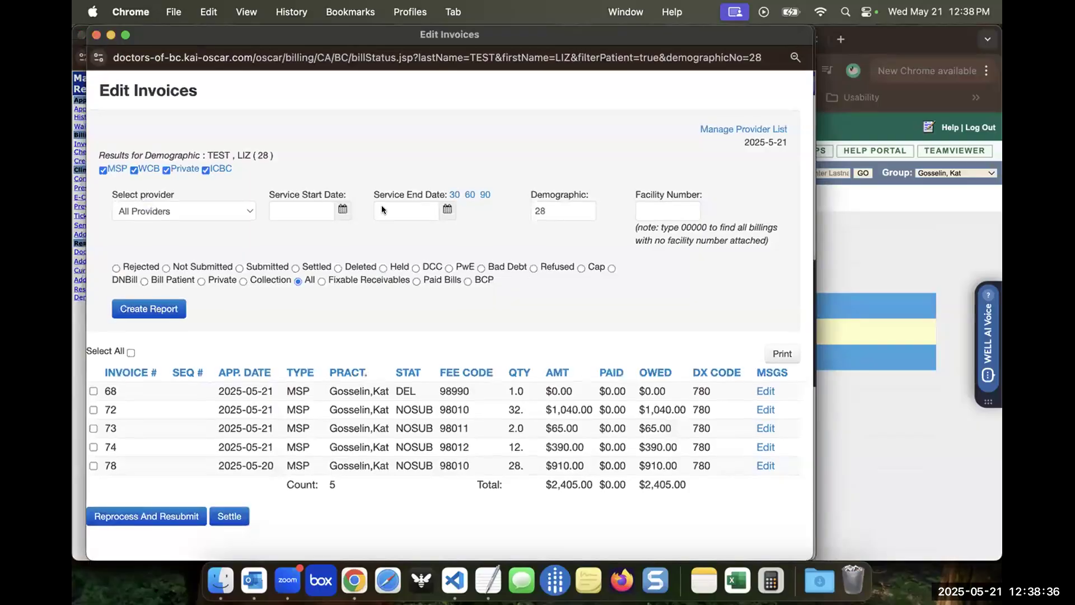
Set the patient's invoice filter to Rejected and open the provider choices
click(532, 208)
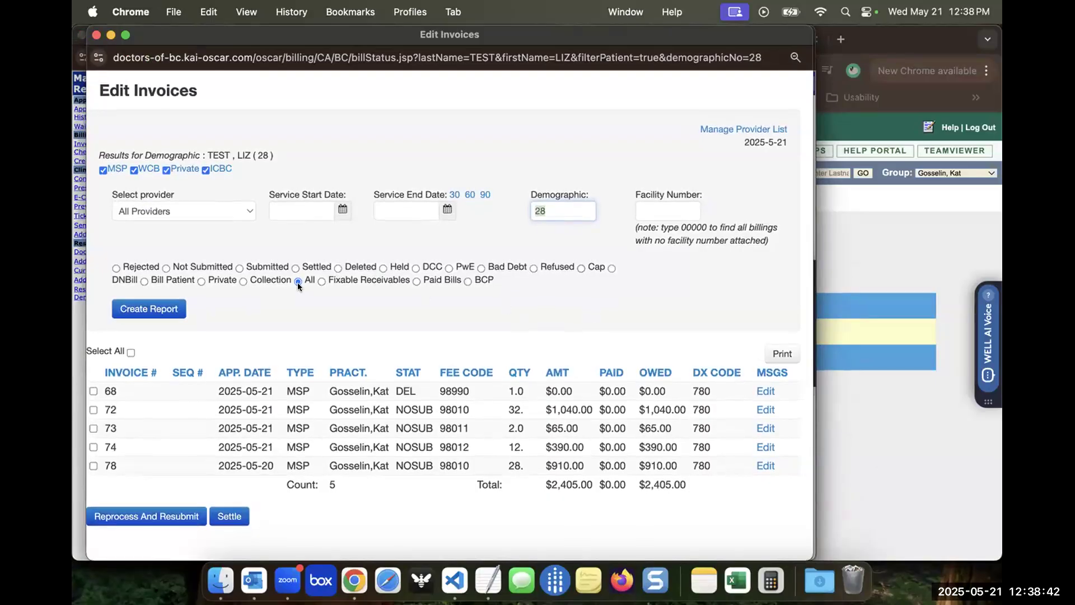
click(116, 268)
click(230, 211)
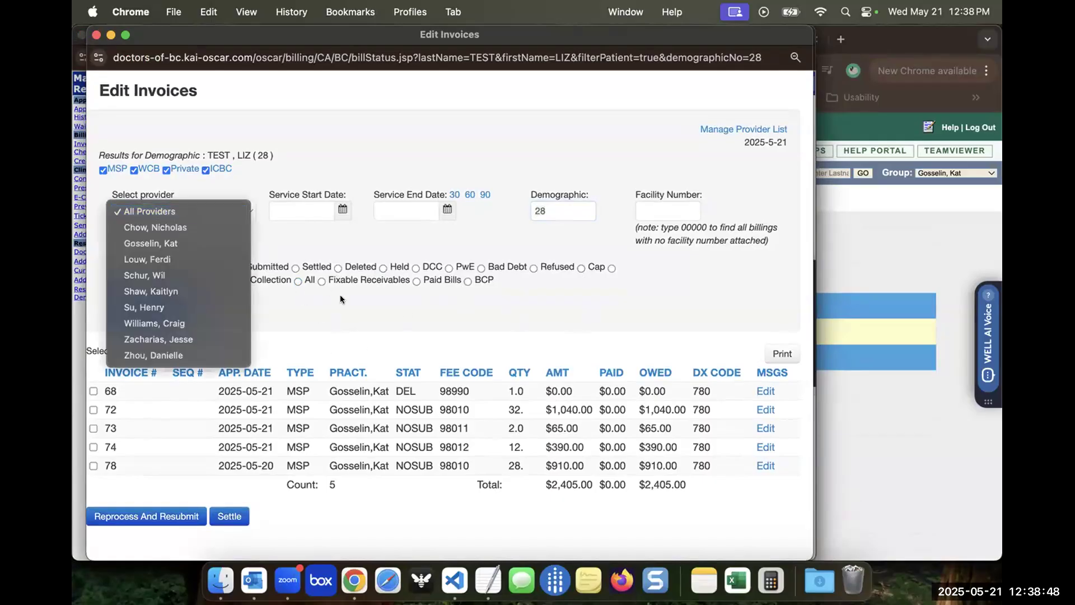